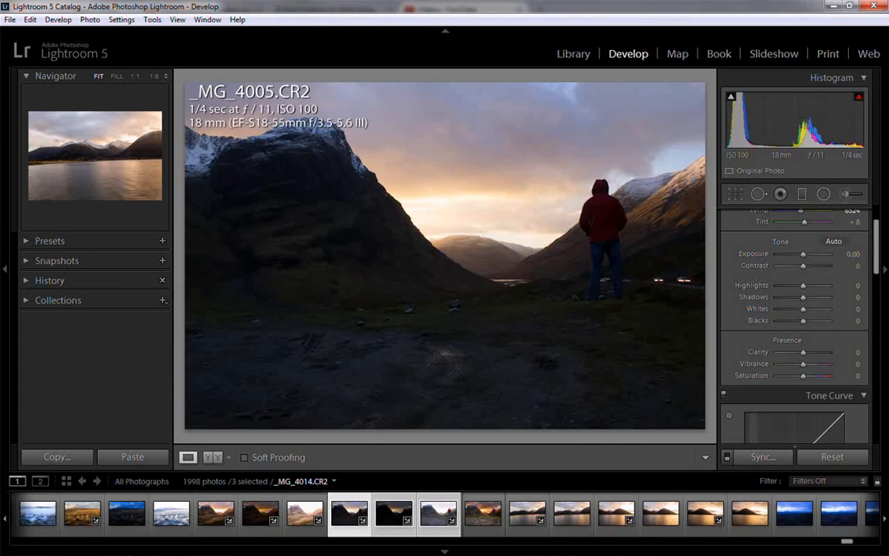
# Compare the finished leon.psd with the source exposures _MG_4005.CR2, _MG_4006.CR2 and _MG_4007.CR2, finishing on _MG_4005.CR2
pyautogui.click(484, 516)
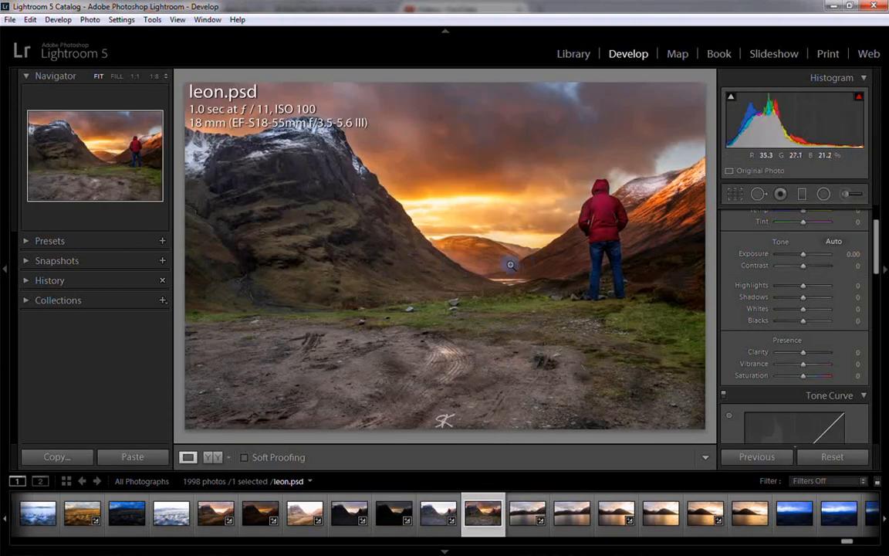
pyautogui.click(434, 515)
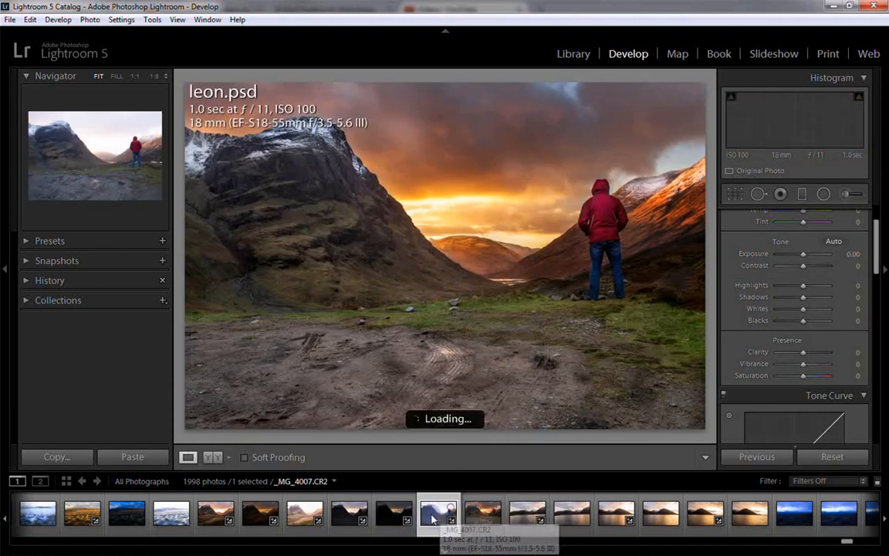
pyautogui.click(392, 519)
pyautogui.click(352, 519)
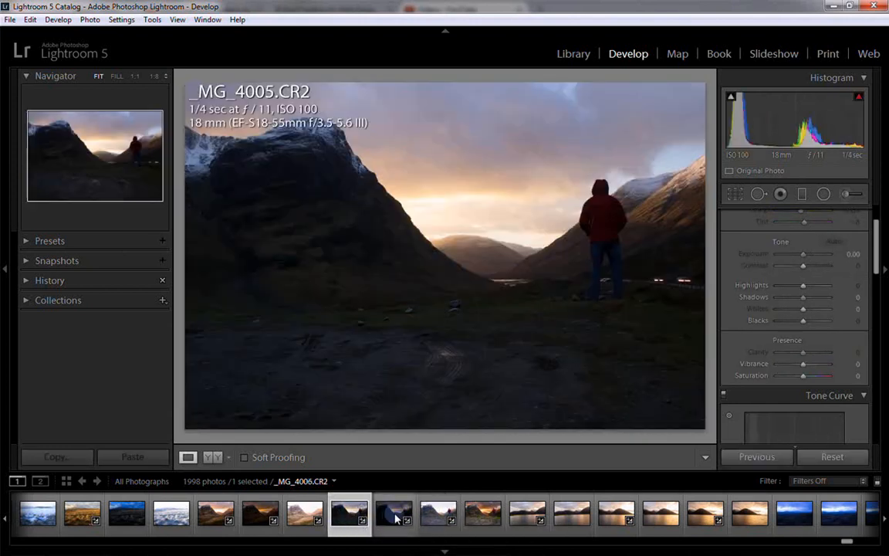
pyautogui.click(395, 519)
pyautogui.click(432, 518)
pyautogui.click(345, 518)
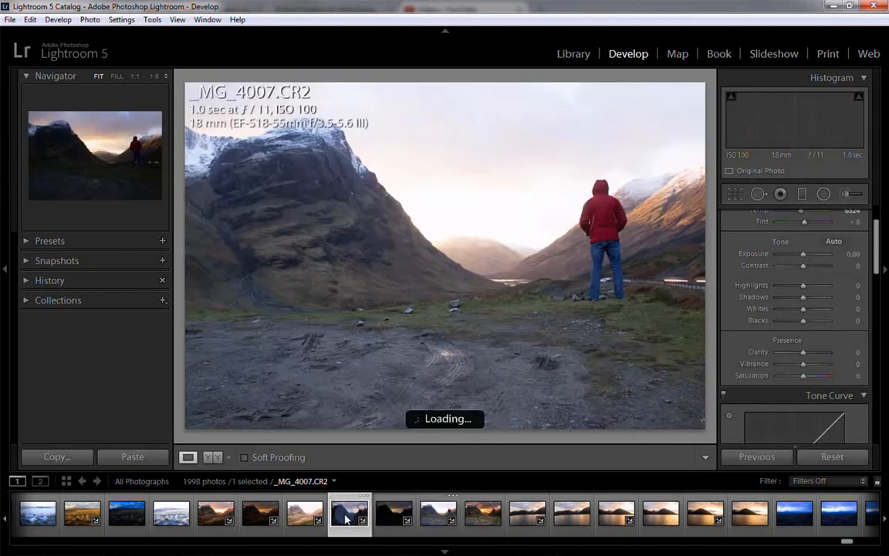
pyautogui.click(394, 519)
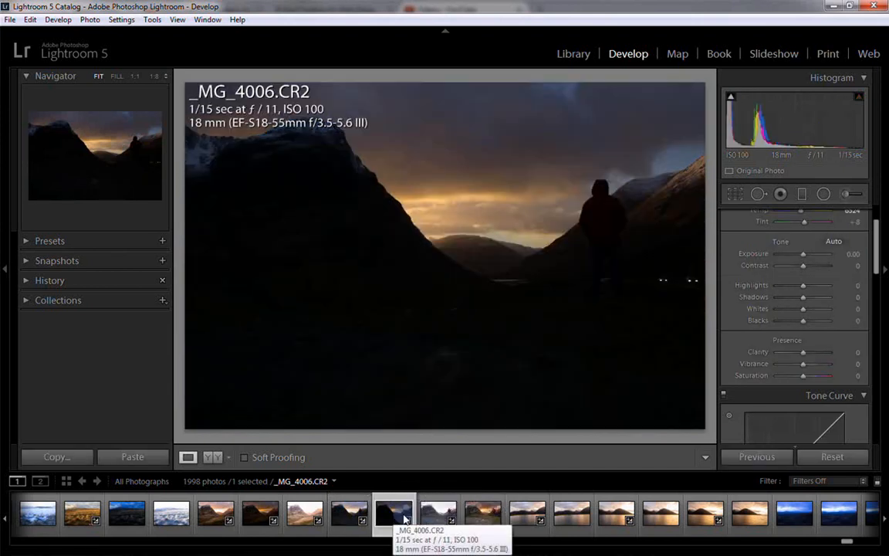
pyautogui.click(438, 519)
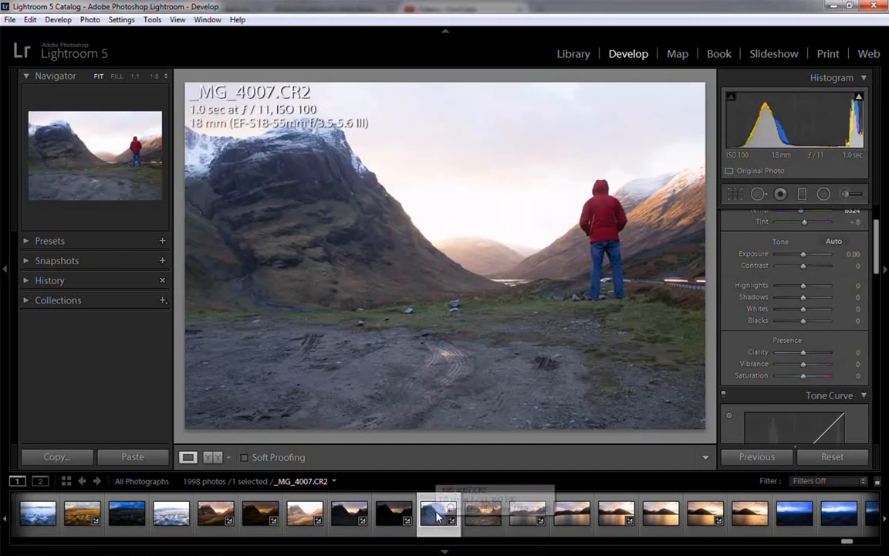
pyautogui.click(390, 516)
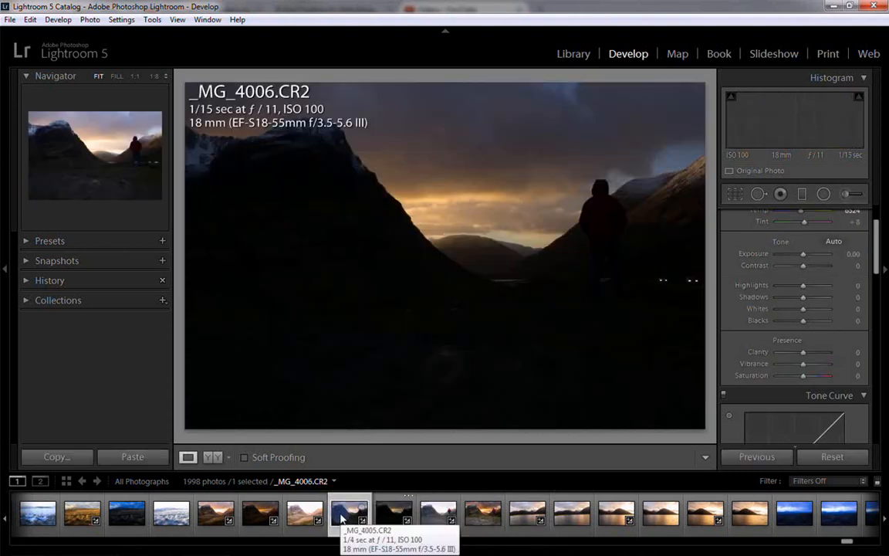
pyautogui.click(348, 516)
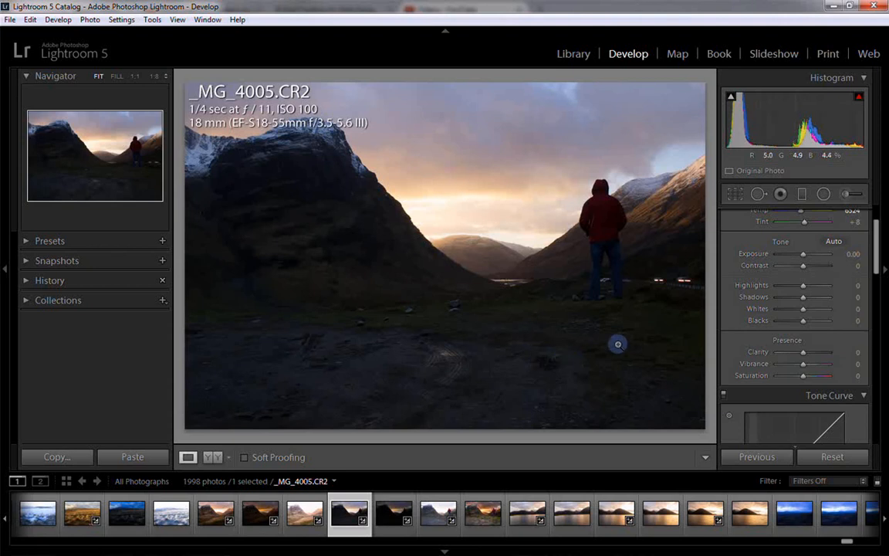
# Enable lens profile corrections and chromatic aberration removal for _MG_4005.CR2
pyautogui.scroll(2, 777, 300)
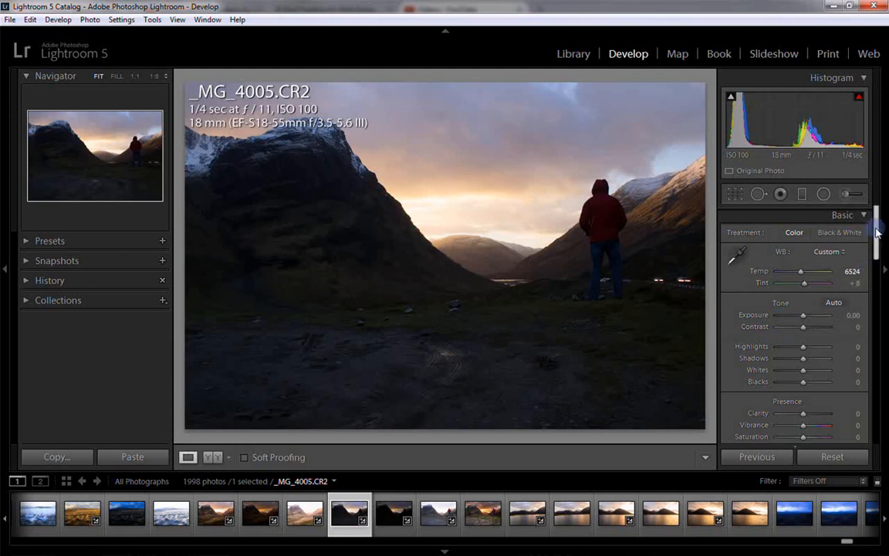
pyautogui.moveTo(876, 225); pyautogui.dragTo(878, 401)
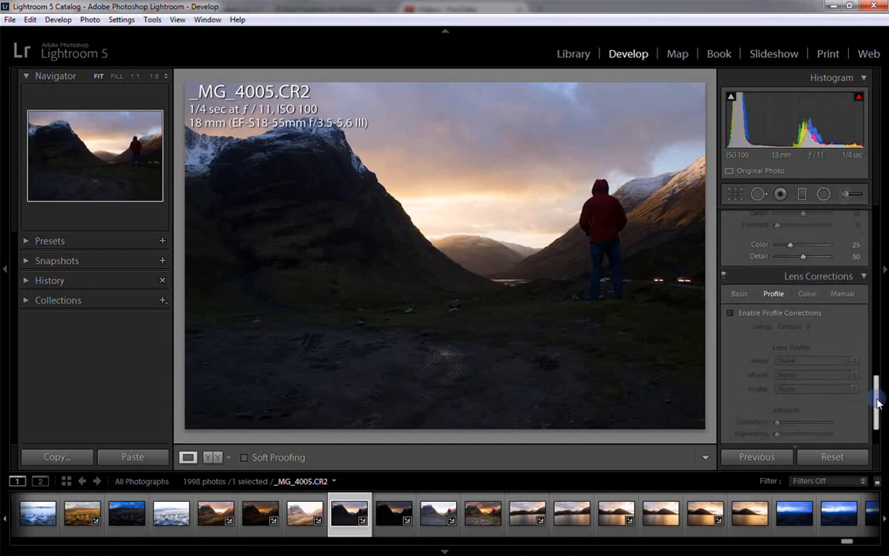
pyautogui.click(731, 312)
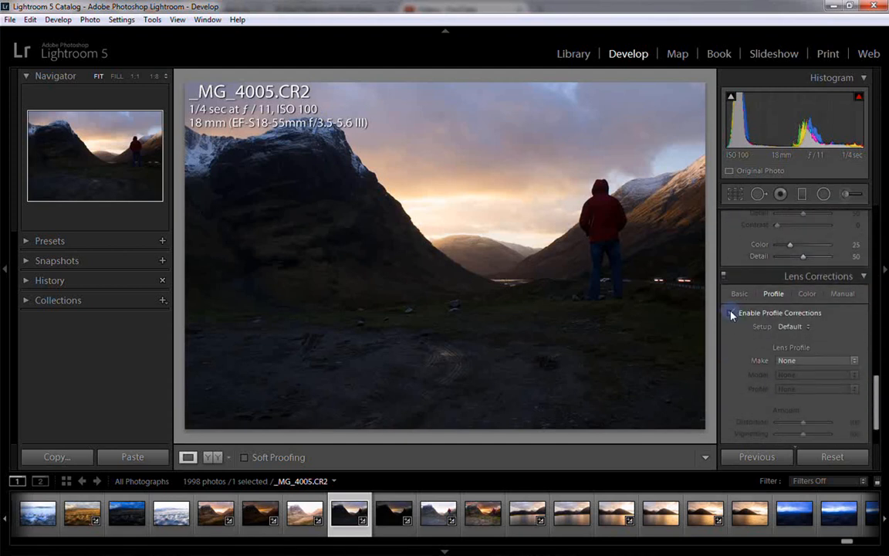
pyautogui.click(807, 293)
pyautogui.click(731, 313)
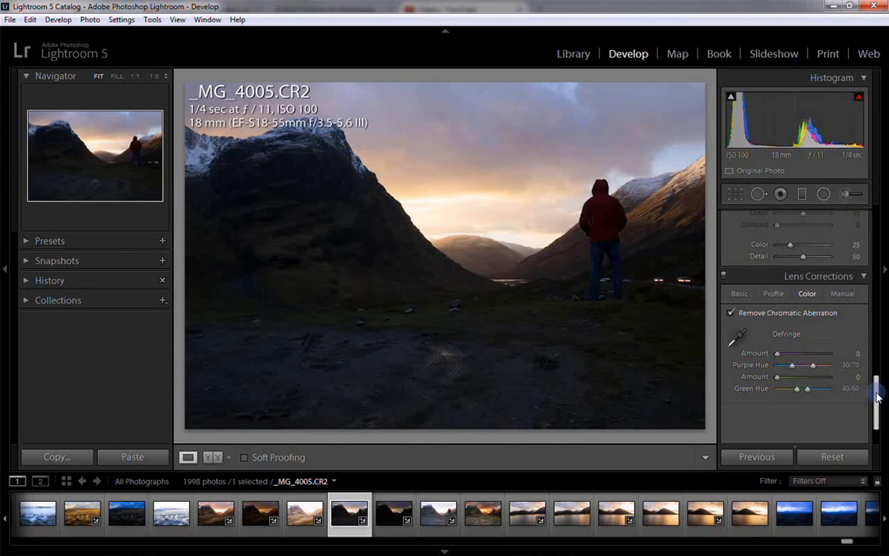
# Set the sharpening Masking to 64 using the black-and-white mask preview
pyautogui.moveTo(878, 387); pyautogui.dragTo(878, 356)
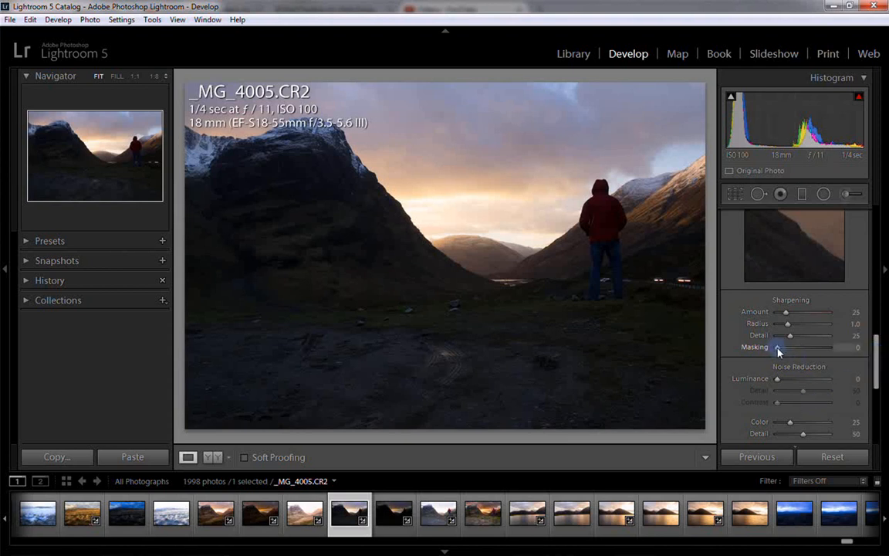
pyautogui.press('alt')
pyautogui.moveTo(778, 349); pyautogui.dragTo(778, 350)
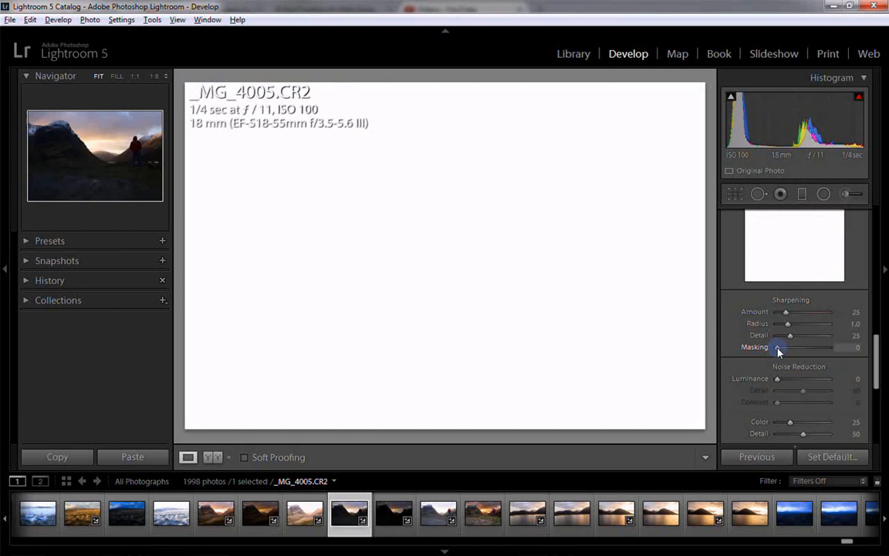
pyautogui.moveTo(778, 348); pyautogui.dragTo(778, 349)
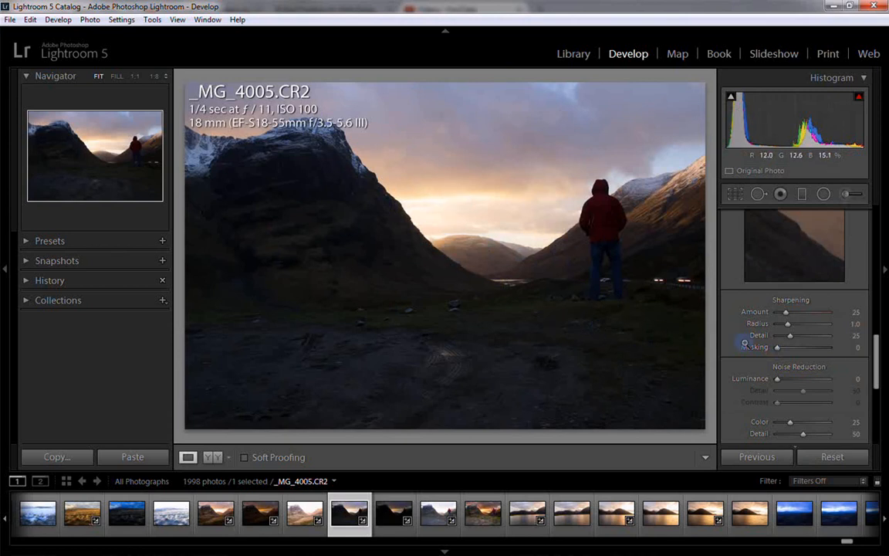
pyautogui.press('alt')
pyautogui.moveTo(778, 351); pyautogui.dragTo(811, 353)
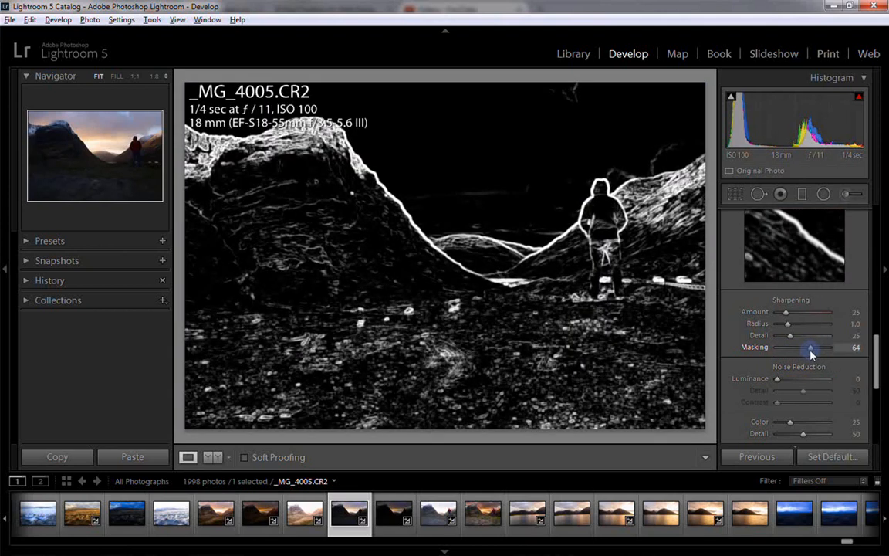
pyautogui.moveTo(809, 352); pyautogui.dragTo(811, 349)
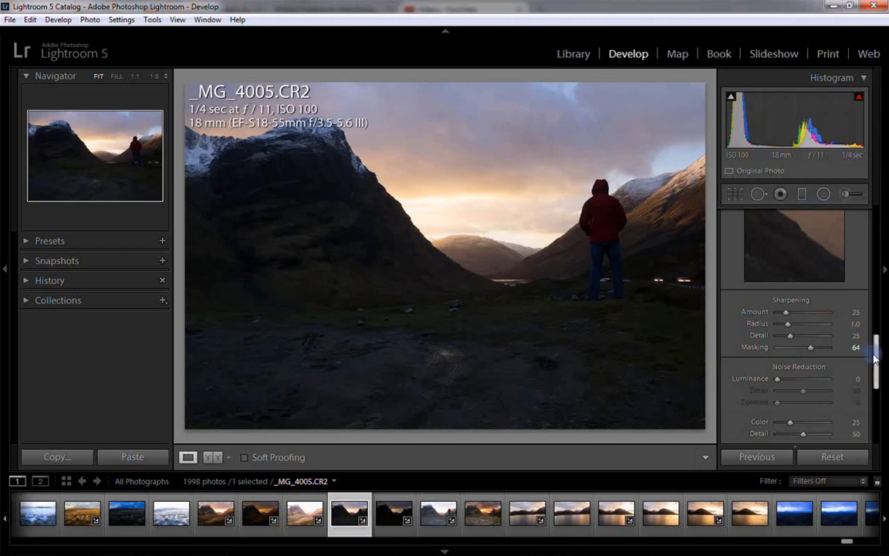
# Warm the photo's white balance by setting the temperature to 7357
pyautogui.moveTo(877, 344); pyautogui.dragTo(868, 230)
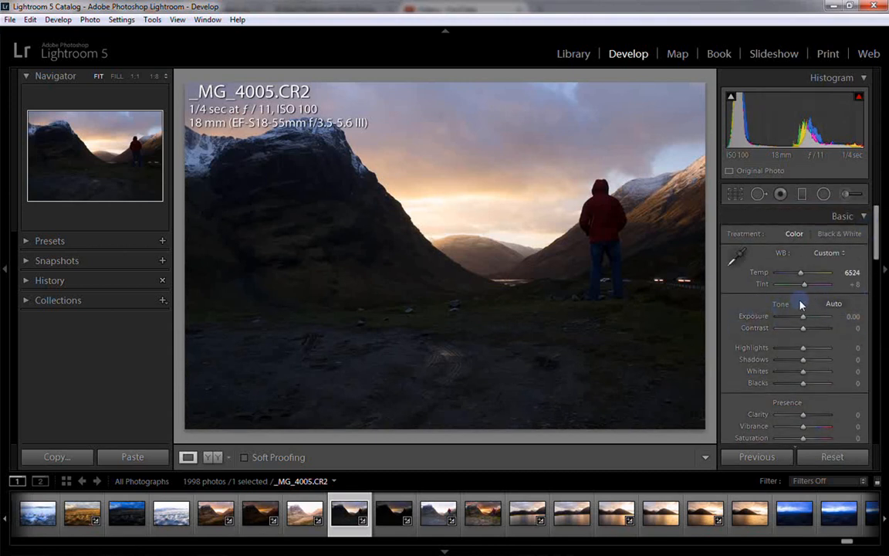
pyautogui.moveTo(801, 273); pyautogui.dragTo(809, 277)
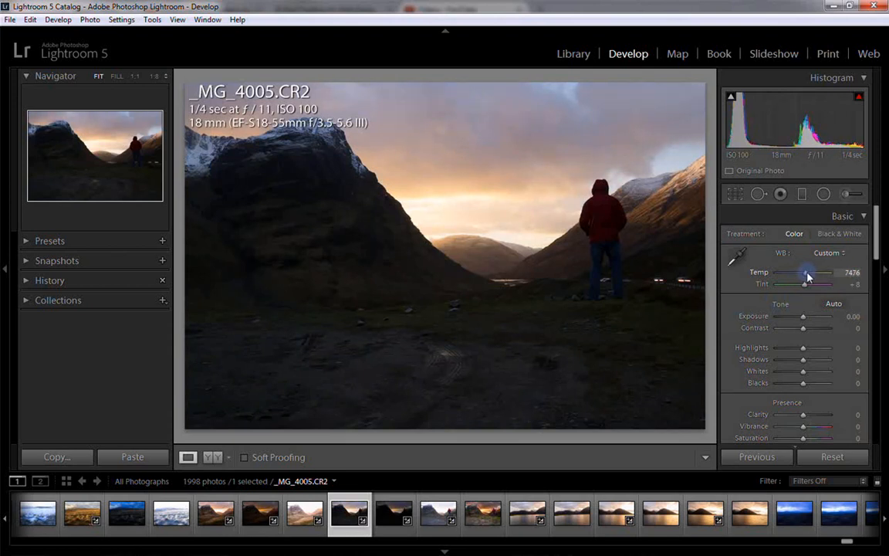
pyautogui.moveTo(808, 276); pyautogui.dragTo(808, 276)
pyautogui.moveTo(807, 276); pyautogui.dragTo(807, 276)
# Recover tonal detail by setting Highlights to -100 and Shadows to +69
pyautogui.scroll(-2, 762, 306)
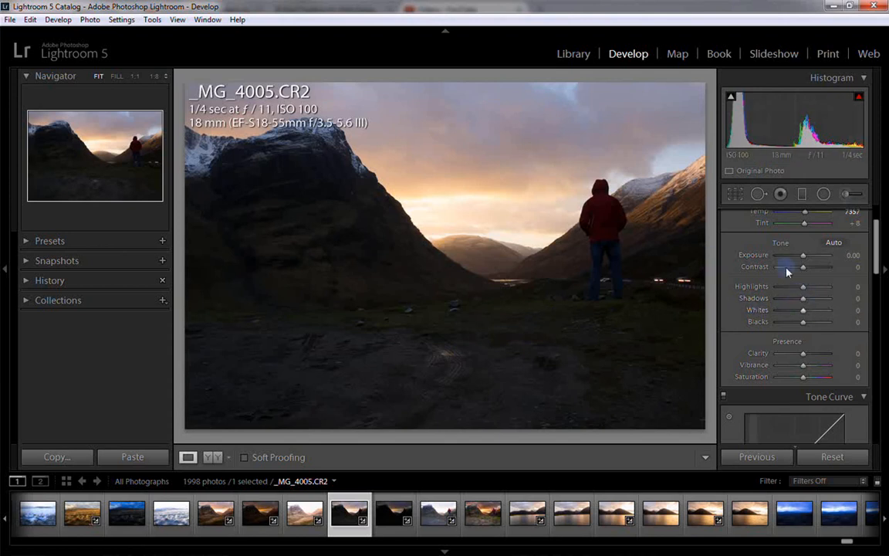
pyautogui.moveTo(804, 290); pyautogui.dragTo(737, 298)
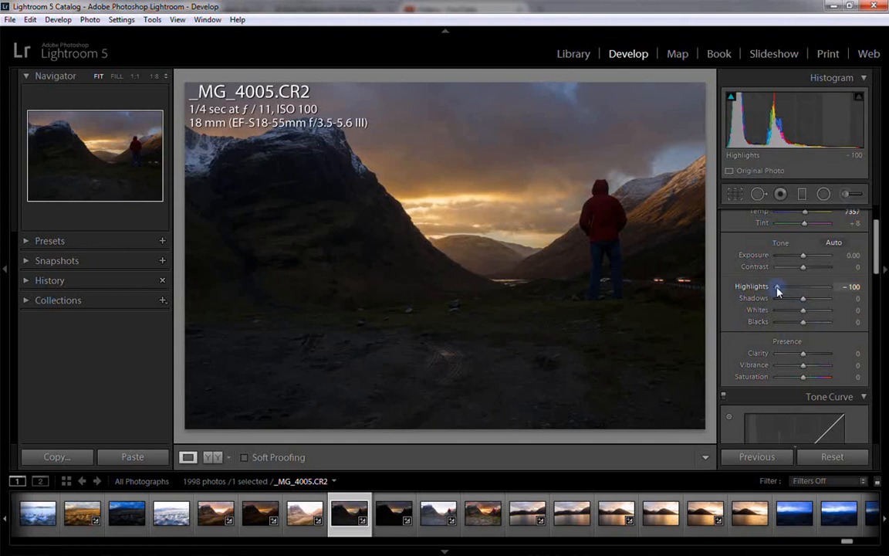
pyautogui.moveTo(778, 289); pyautogui.dragTo(838, 307)
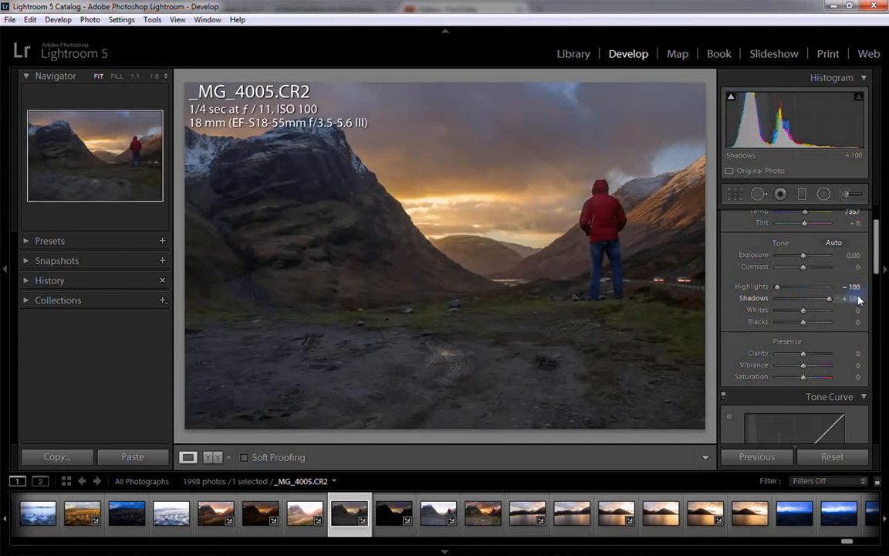
pyautogui.moveTo(830, 303); pyautogui.dragTo(822, 306)
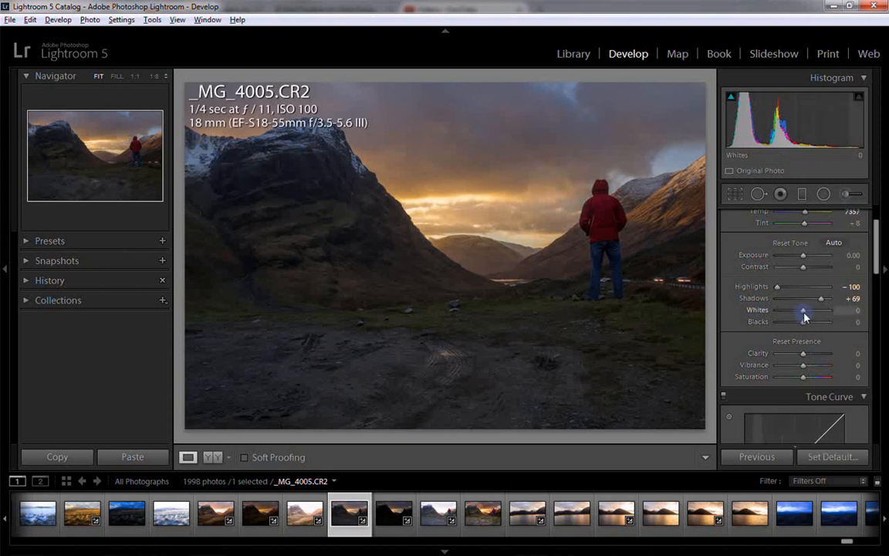
# Set Whites to +19, checking for highlight clipping with the clipping preview
pyautogui.moveTo(803, 317)
pyautogui.mouseDown()
pyautogui.moveTo(827, 312)
pyautogui.moveTo(809, 313)
pyautogui.moveTo(816, 315)
pyautogui.mouseUp()
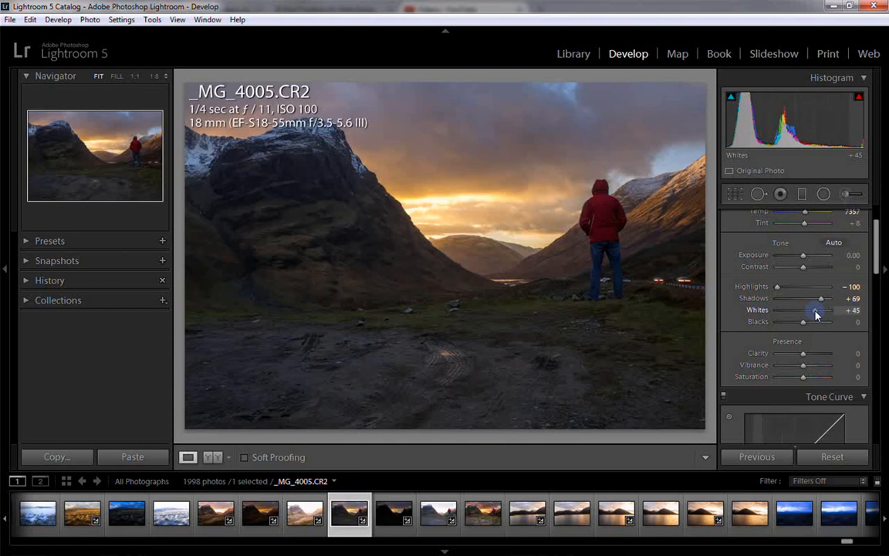
pyautogui.moveTo(816, 315); pyautogui.dragTo(818, 310)
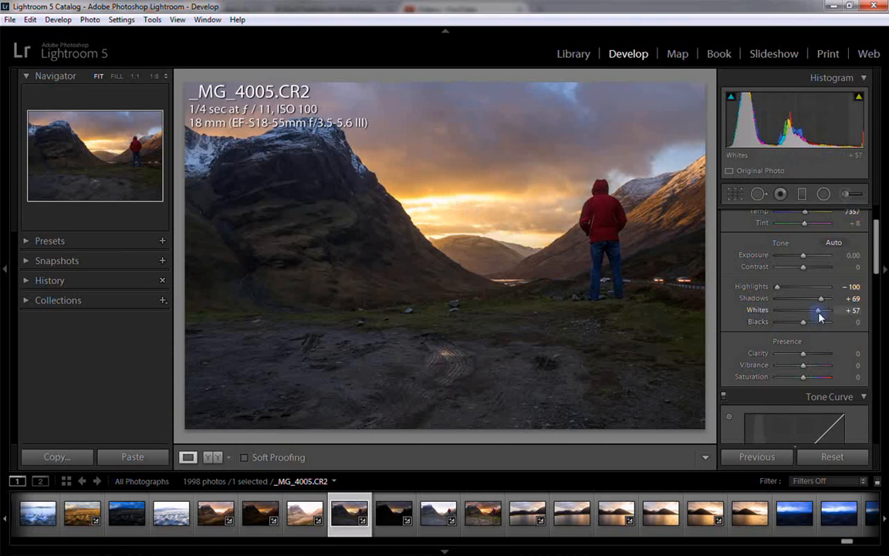
pyautogui.moveTo(820, 312); pyautogui.dragTo(817, 316)
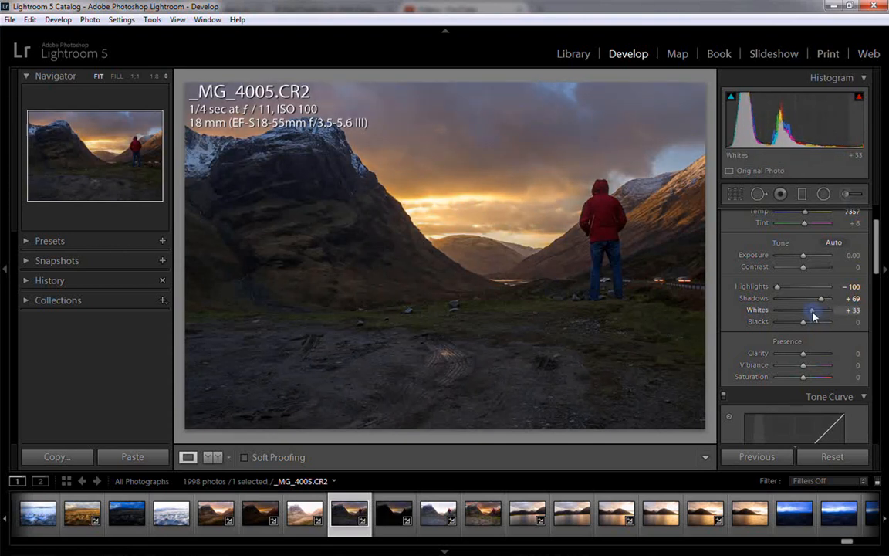
pyautogui.moveTo(813, 315); pyautogui.dragTo(810, 315)
pyautogui.press('alt')
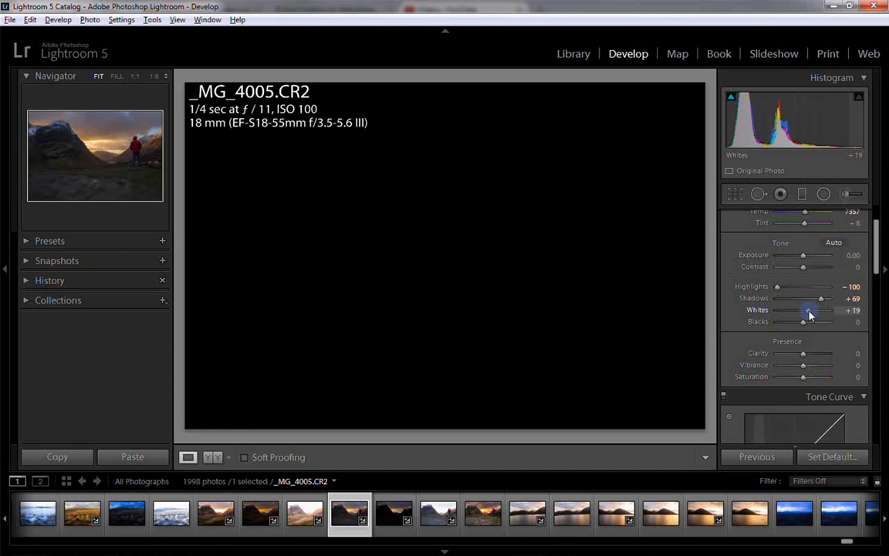
pyautogui.moveTo(809, 316); pyautogui.dragTo(809, 313)
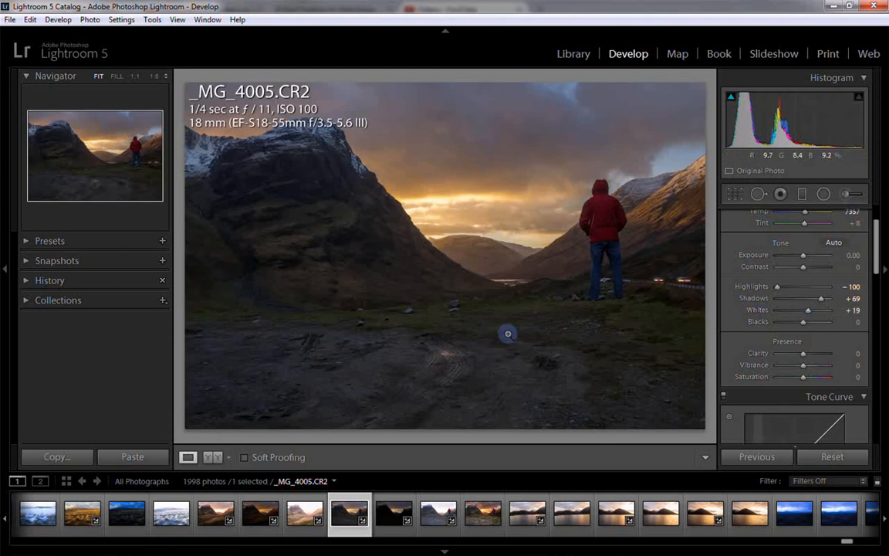
# Set Blacks to -19 and Clarity to +7
pyautogui.moveTo(804, 322); pyautogui.dragTo(799, 330)
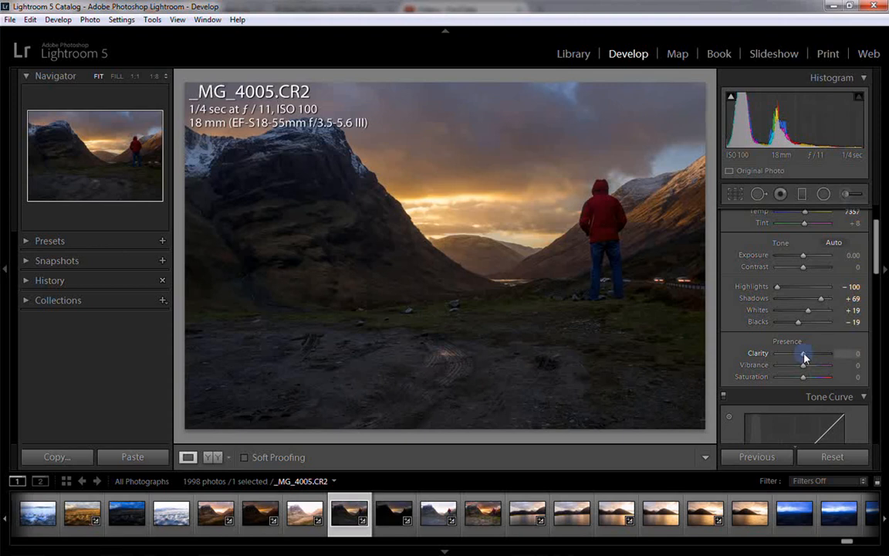
pyautogui.moveTo(804, 356); pyautogui.dragTo(843, 356)
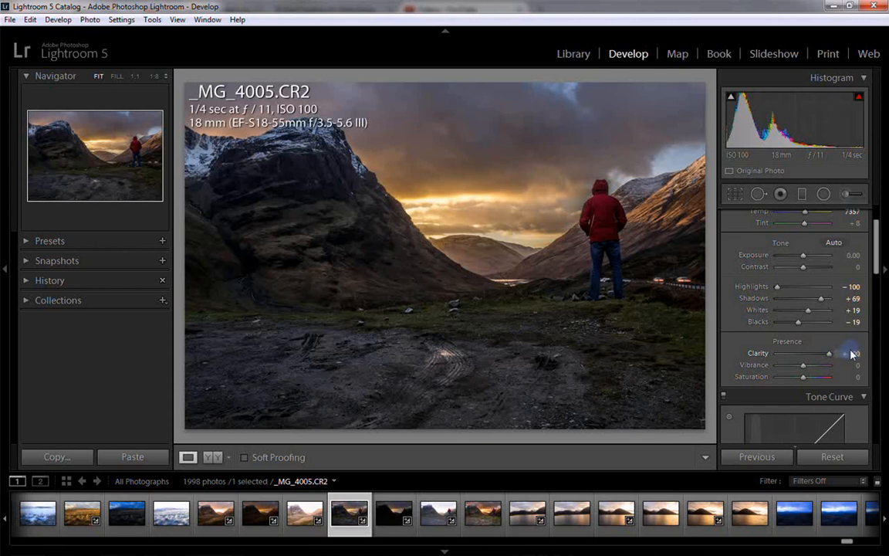
pyautogui.moveTo(829, 354); pyautogui.dragTo(806, 363)
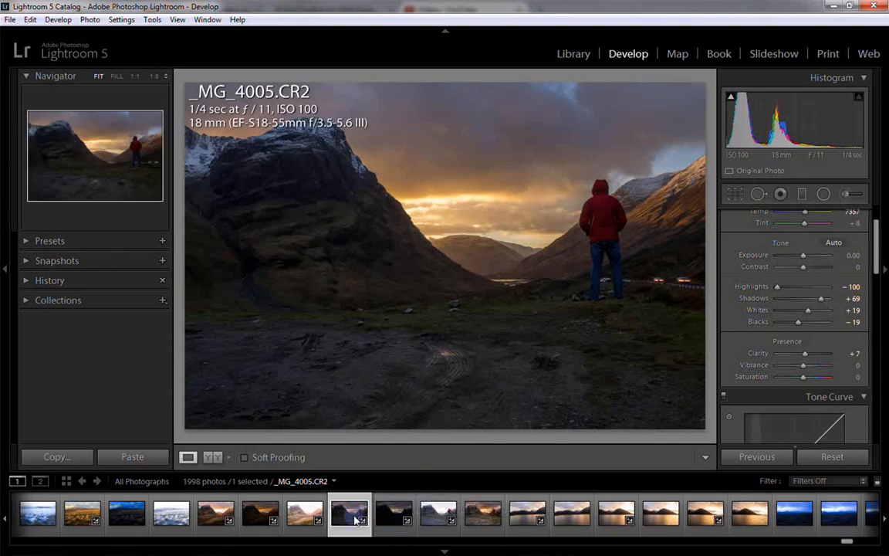
# Synchronize all develop settings from _MG_4005.CR2 to _MG_4006.CR2 and _MG_4007.CR2, and view _MG_4006.CR2
pyautogui.keyDown('shift'); pyautogui.click(440, 517); pyautogui.keyUp('shift')
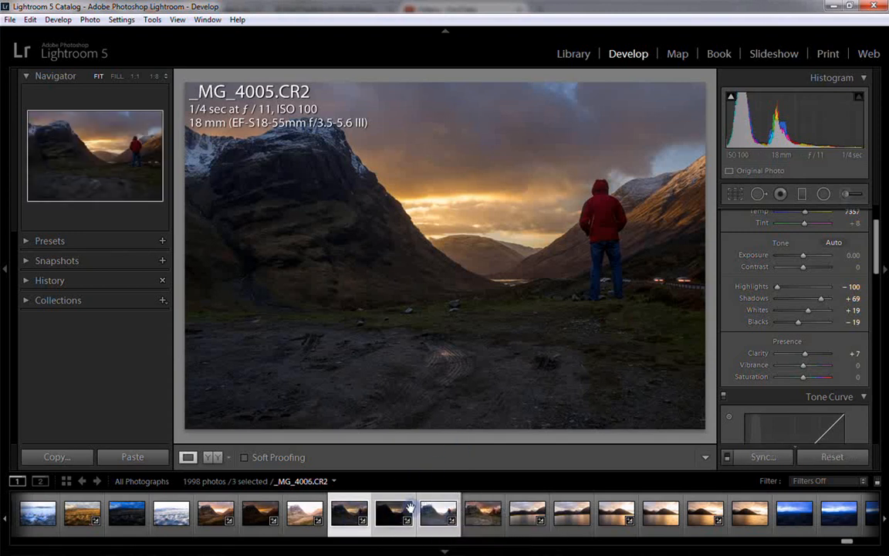
pyautogui.click(763, 457)
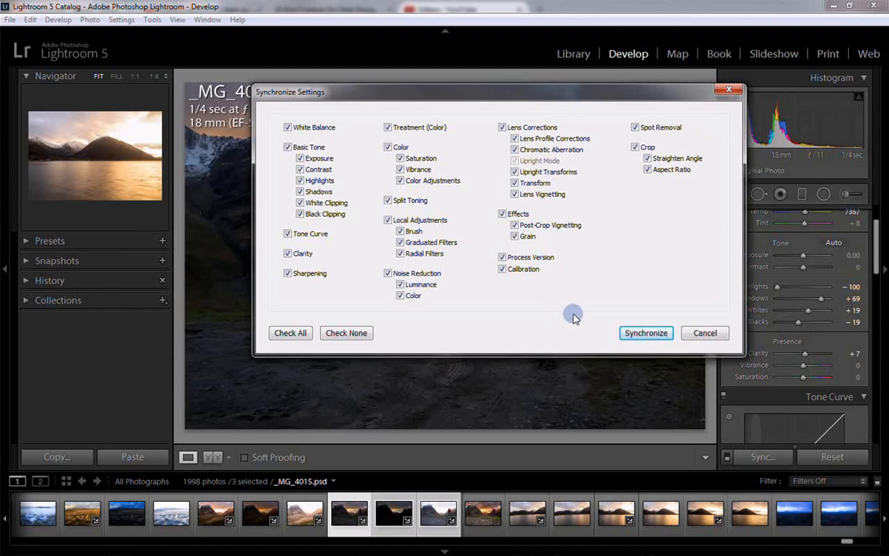
pyautogui.click(652, 332)
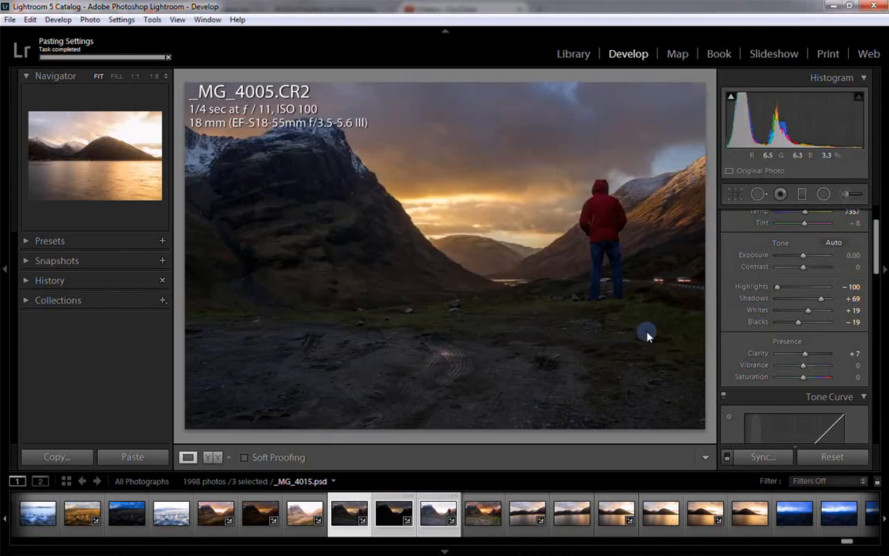
pyautogui.click(392, 515)
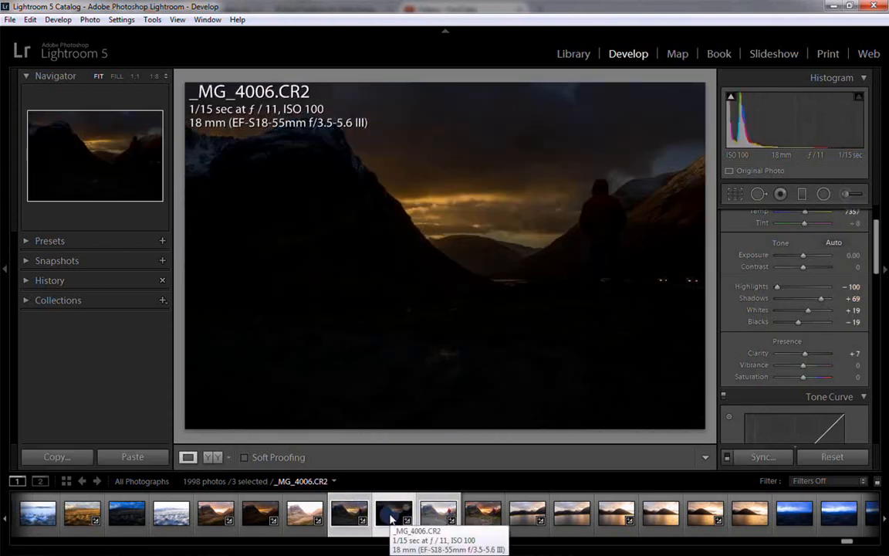
# Select only _MG_4006.CR2 and set its Whites to +31, using the highlight clipping preview
pyautogui.click(312, 517)
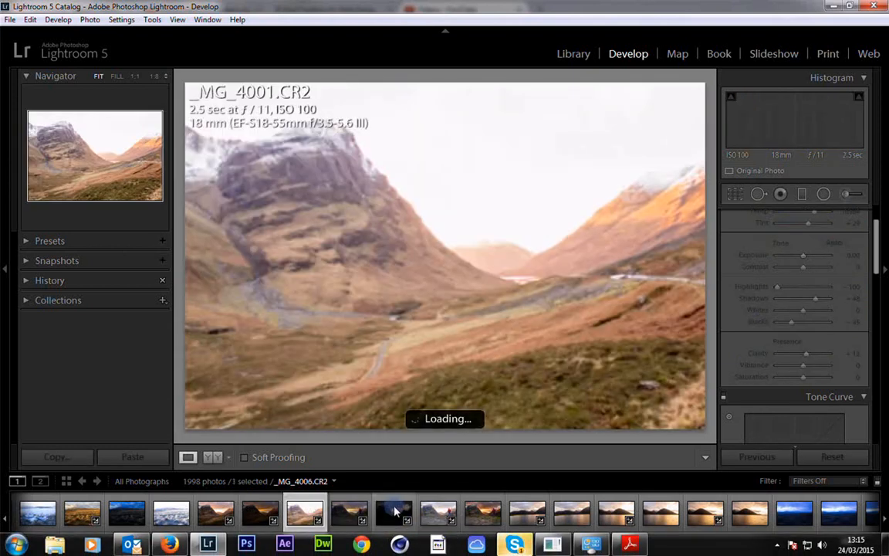
pyautogui.click(393, 514)
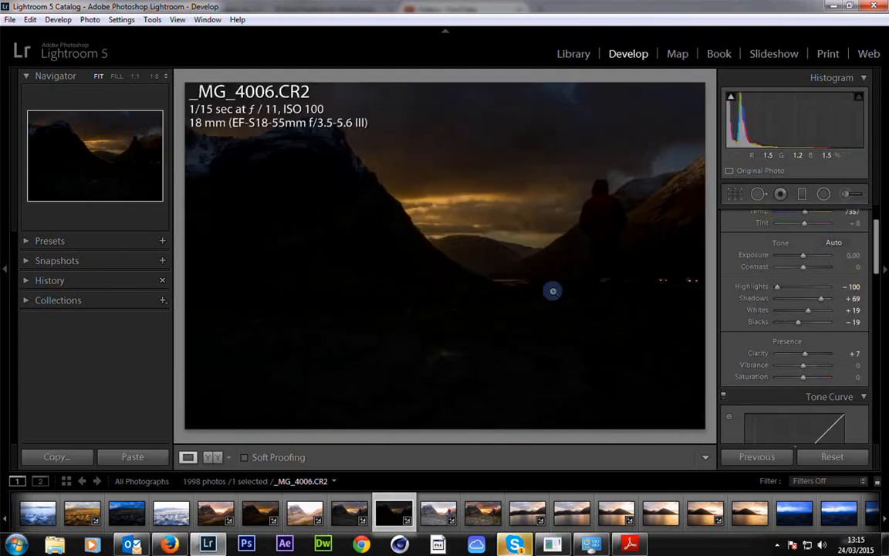
pyautogui.press('alt')
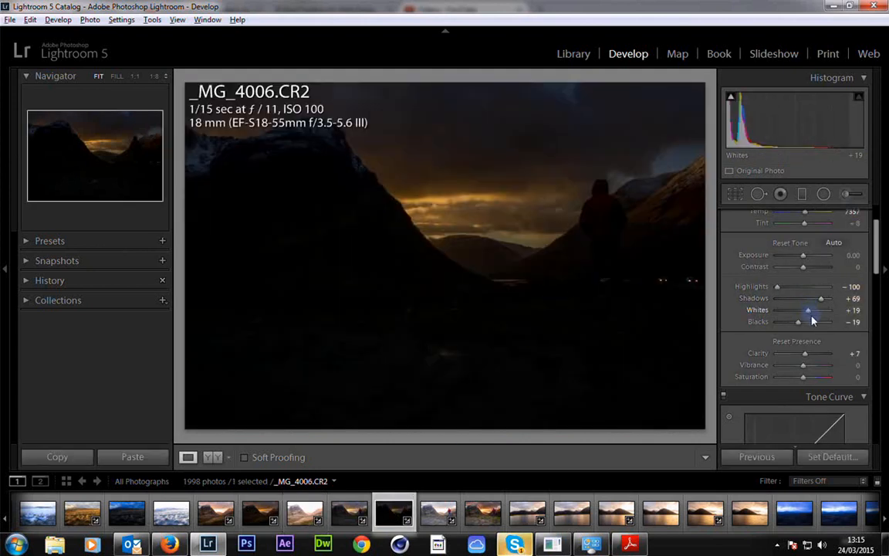
pyautogui.moveTo(809, 315)
pyautogui.mouseDown()
pyautogui.moveTo(820, 315)
pyautogui.moveTo(810, 315)
pyautogui.mouseUp()
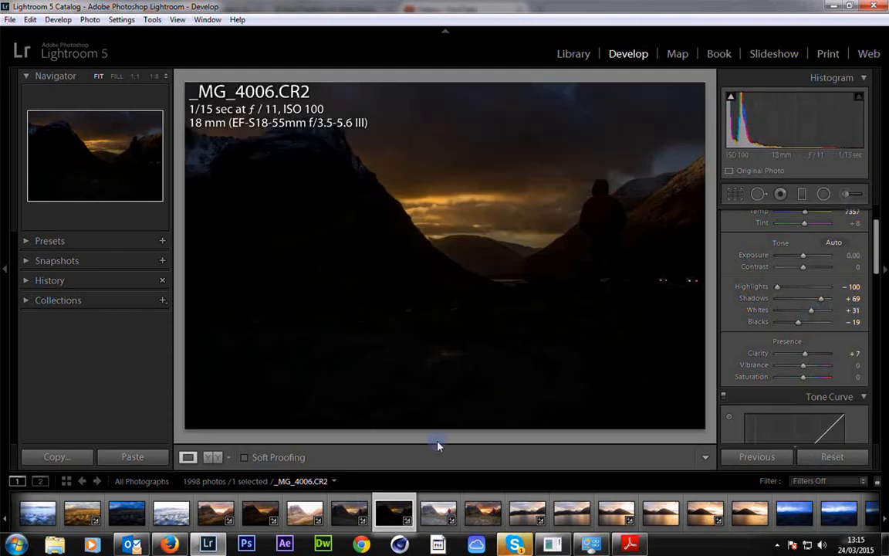
# Open _MG_4007.CR2 and set its Whites to +14, checking for highlight clipping with the clipping preview
pyautogui.click(435, 516)
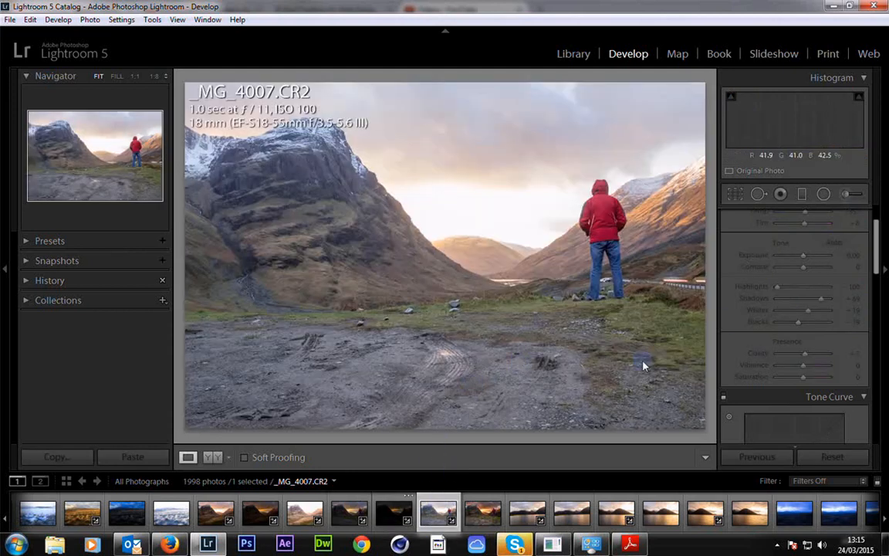
pyautogui.keyDown('alt'); pyautogui.click(810, 316); pyautogui.keyUp('alt')
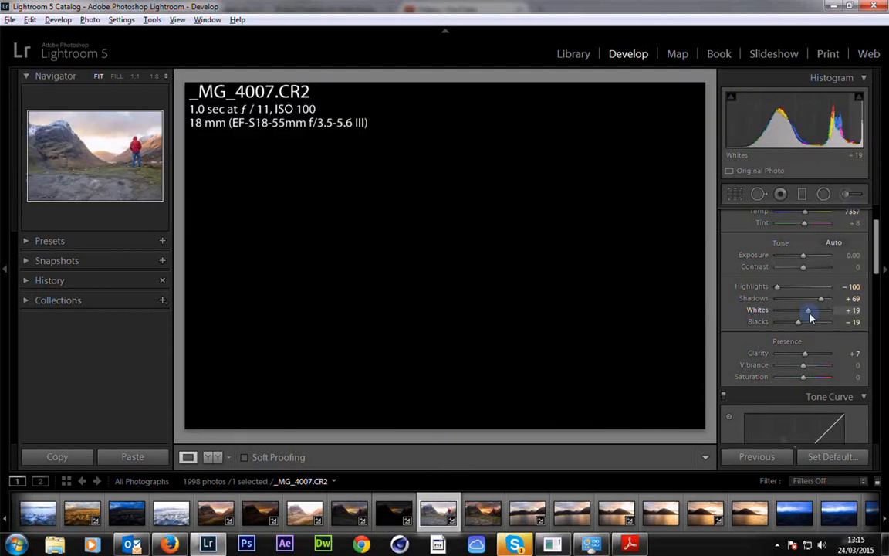
pyautogui.moveTo(810, 317); pyautogui.dragTo(810, 317)
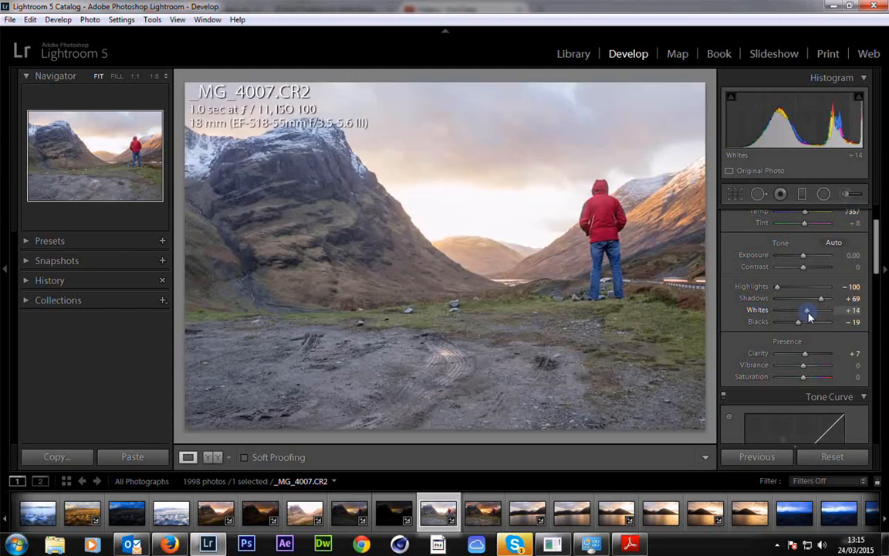
# Select the three bracketed exposures _MG_4005.CR2 to _MG_4007.CR2 together, with _MG_4005.CR2 as the active photo
pyautogui.click(350, 512)
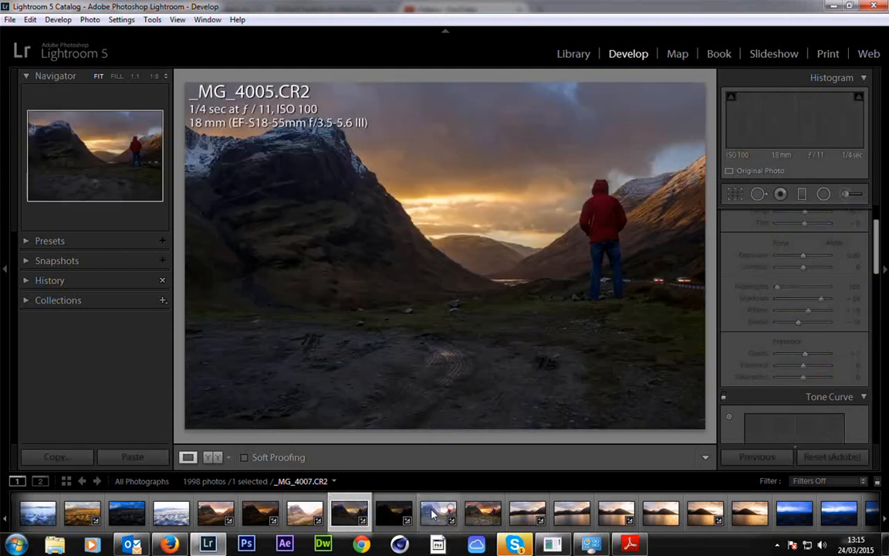
pyautogui.keyDown('shift'); pyautogui.click(434, 512); pyautogui.keyUp('shift')
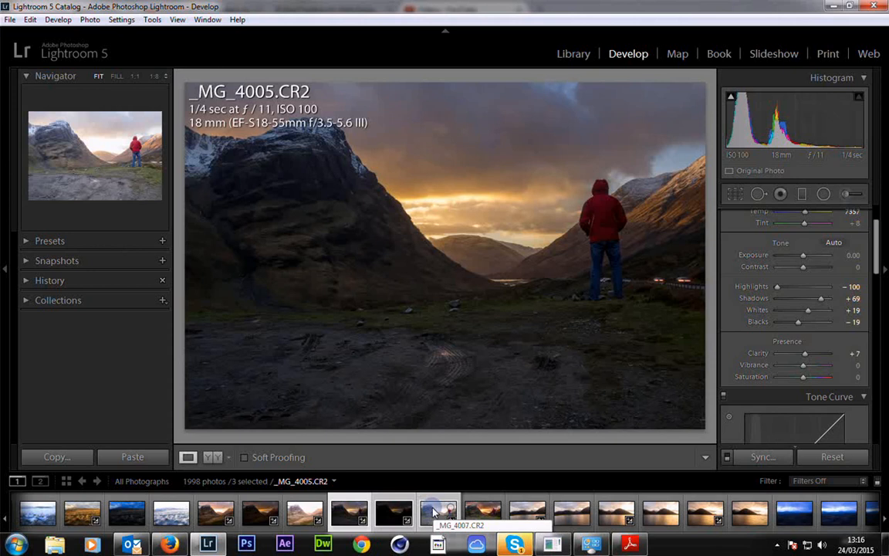
pyautogui.moveTo(177, 546)
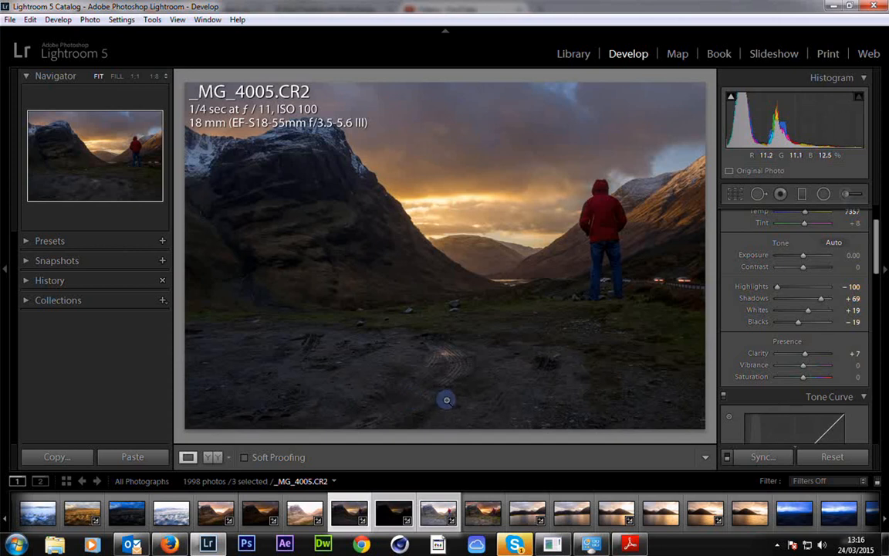
pyautogui.click(780, 546)
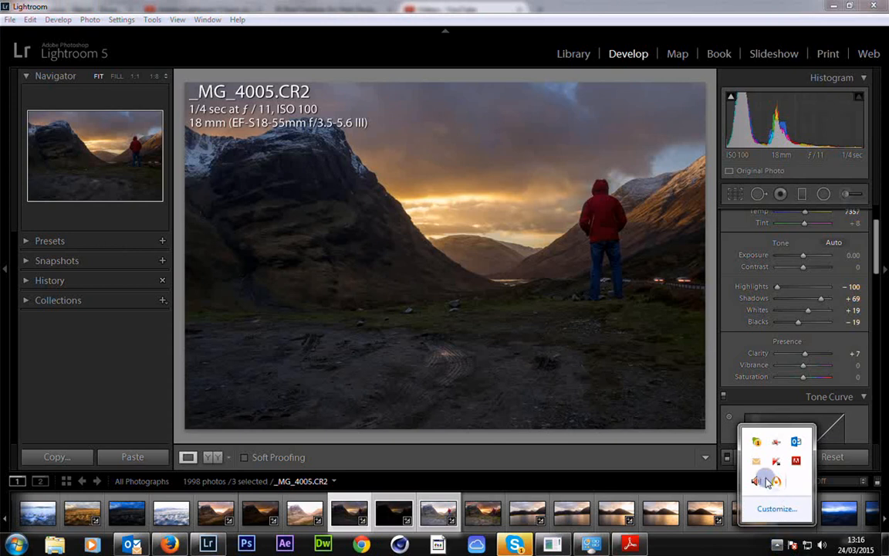